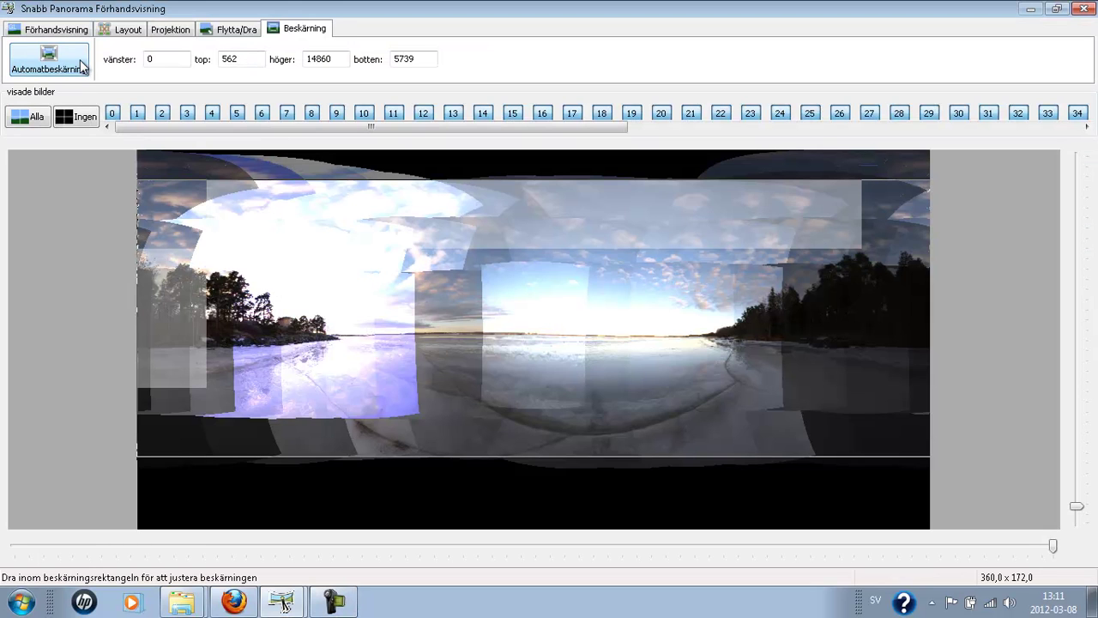
# Close the fast preview and return to the assistant page with 64 aligned images.
pyautogui.click(77, 67)
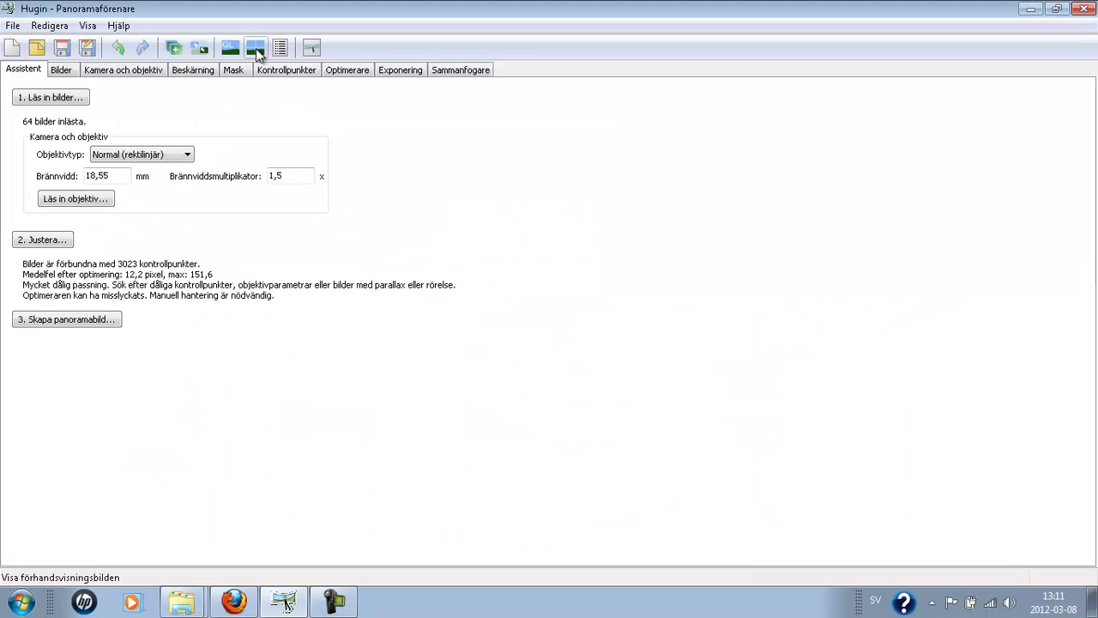
# Open the panorama preview and switch its projection to Stereografisk.
pyautogui.click(255, 48)
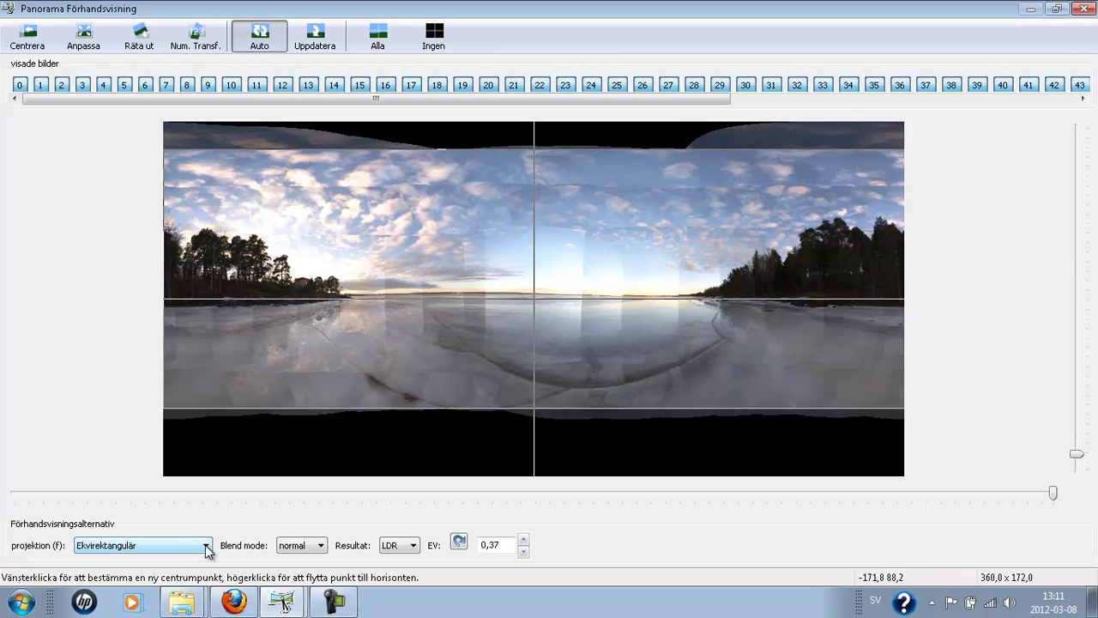
pyautogui.click(205, 545)
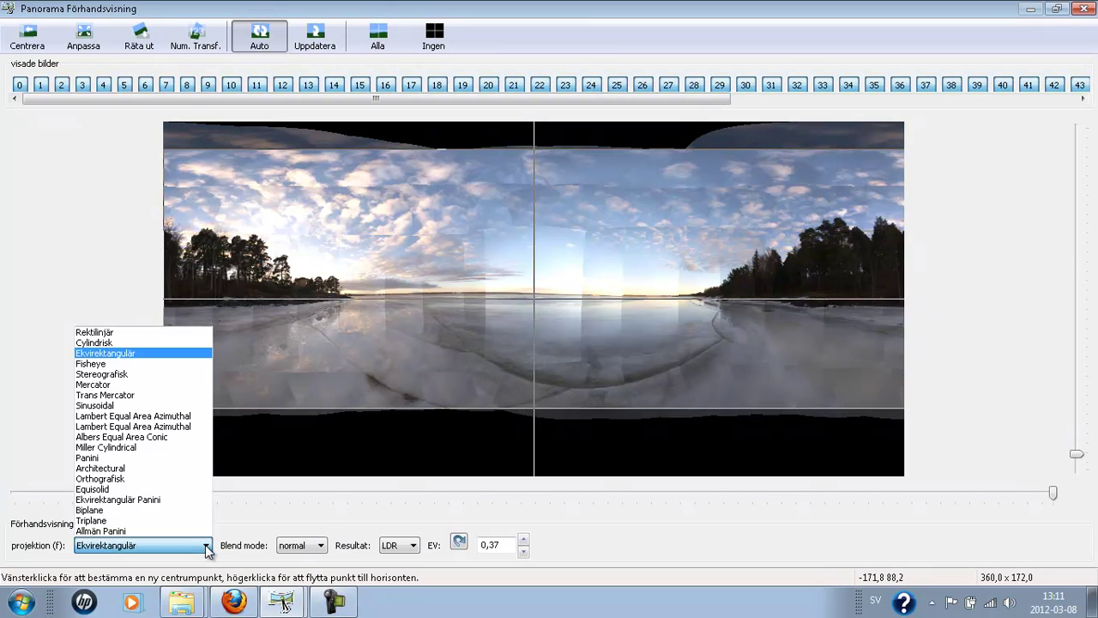
pyautogui.click(148, 375)
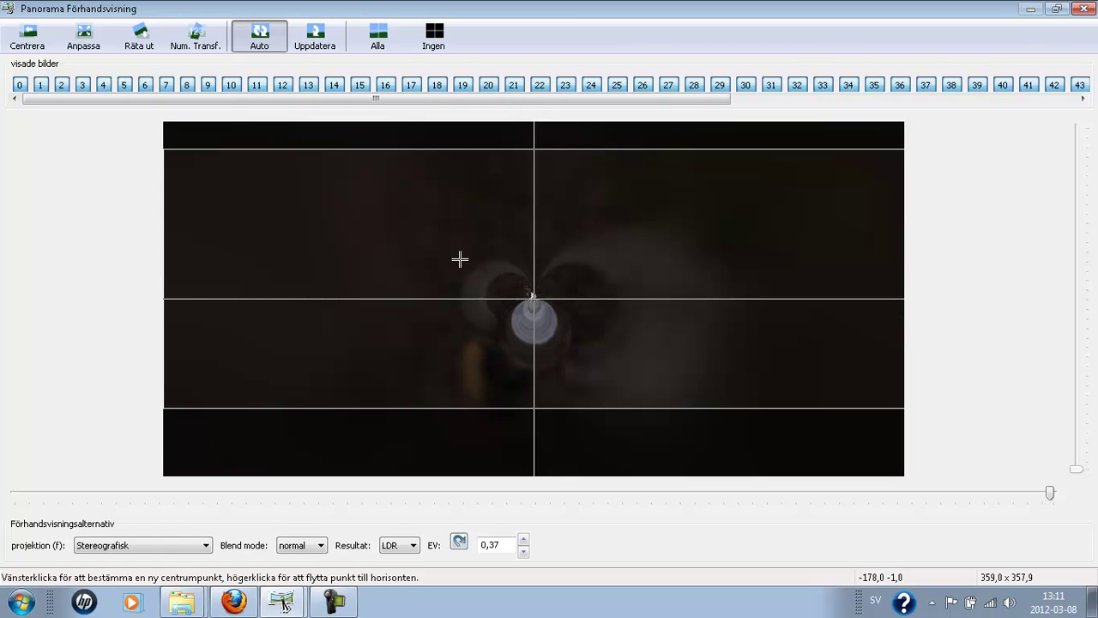
# Apply a numeric transform with Pitch 90 and close the Num. Transf. dialog.
pyautogui.click(206, 39)
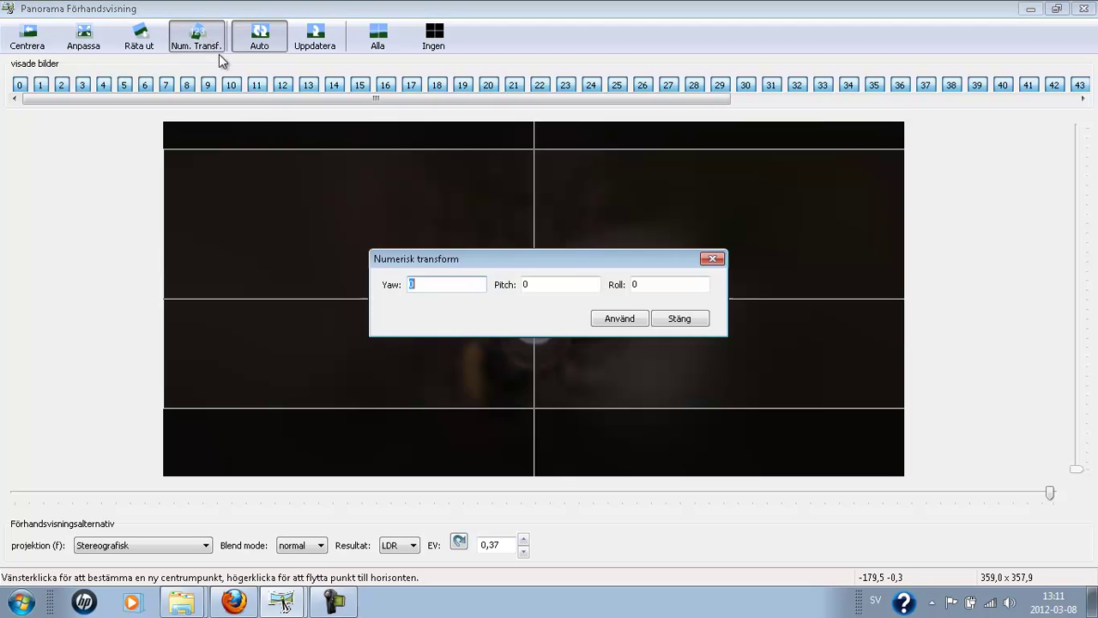
pyautogui.click(537, 284)
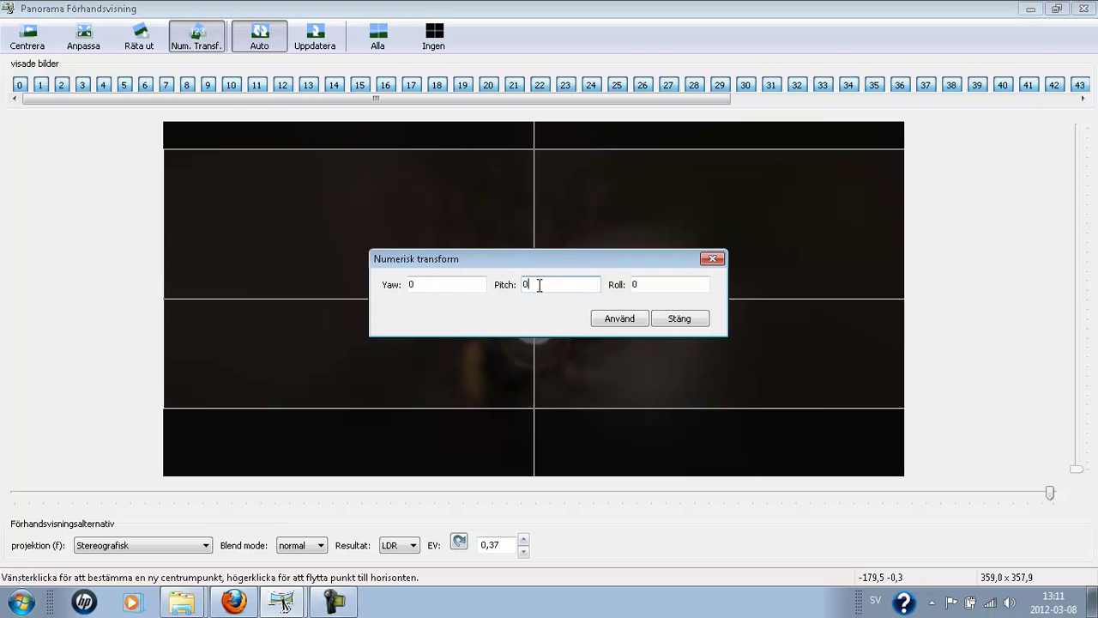
pyautogui.doubleClick(534, 284)
pyautogui.write('90')
pyautogui.click(624, 319)
pyautogui.click(677, 320)
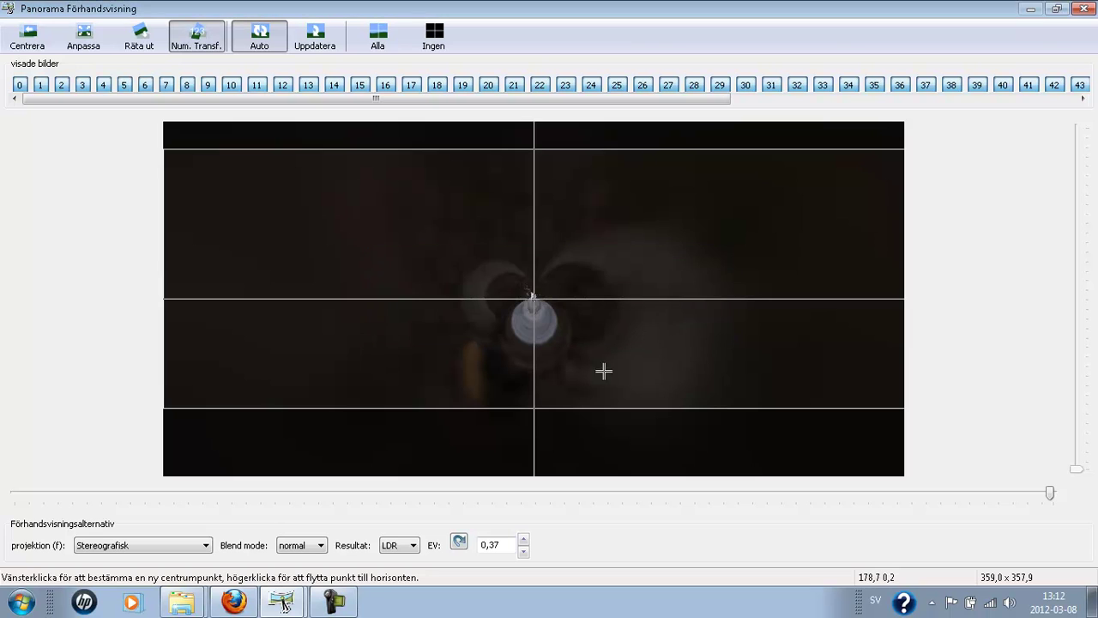
# Set the horizontal field of view to about 278° so the little planet forms.
pyautogui.click(544, 426)
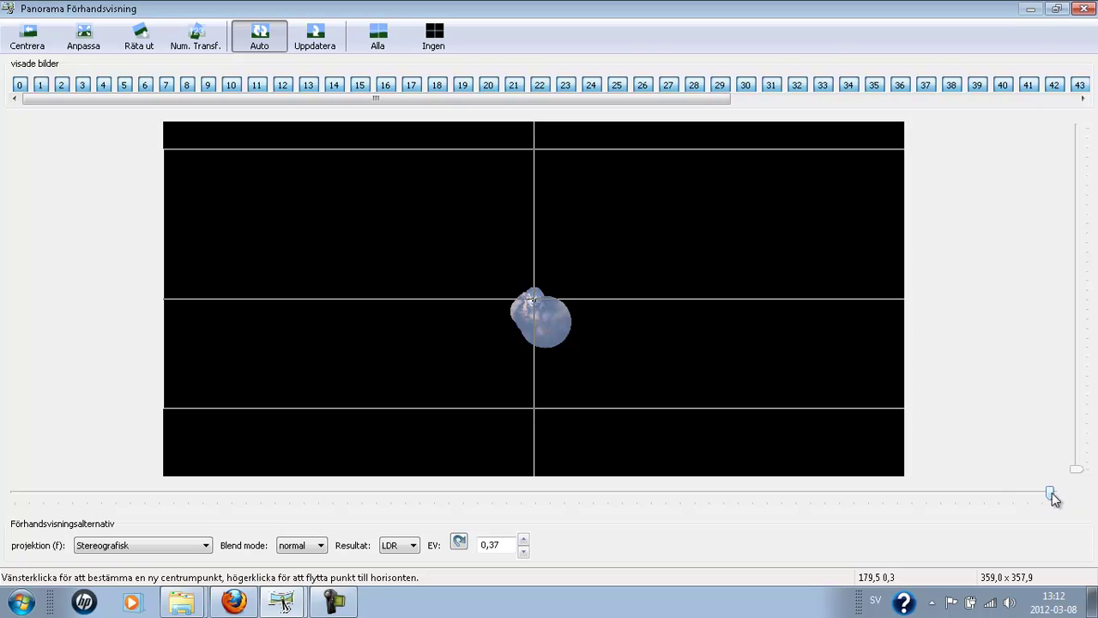
pyautogui.moveTo(1053, 496); pyautogui.dragTo(716, 504)
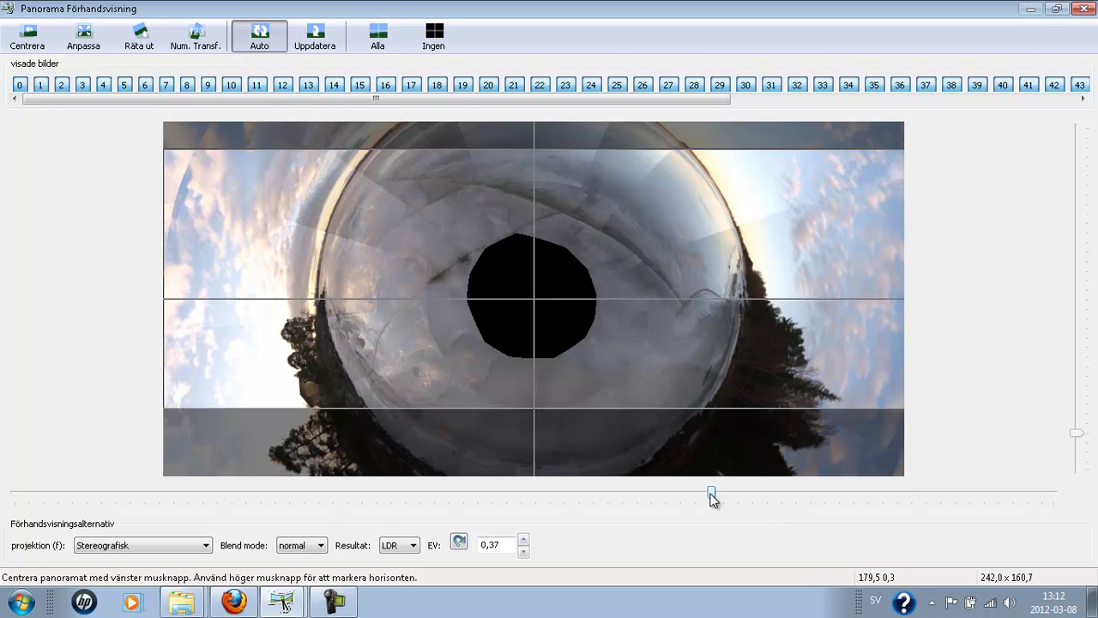
pyautogui.moveTo(713, 496); pyautogui.dragTo(816, 495)
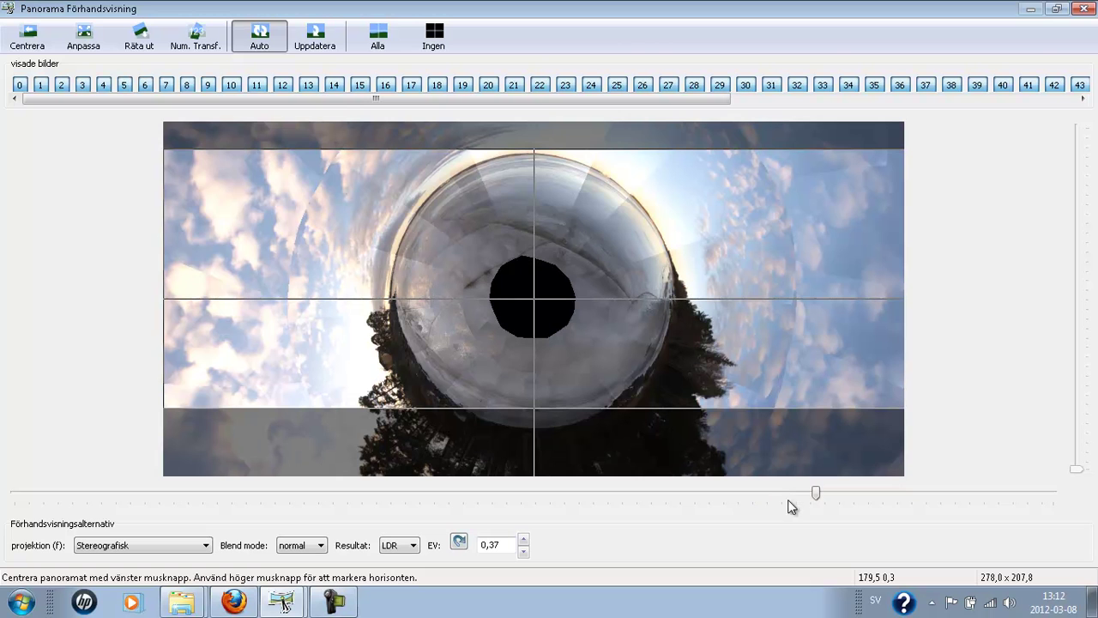
# Widen the horizontal field of view to about 326° to shrink the tree-topped planet.
pyautogui.moveTo(814, 493); pyautogui.dragTo(901, 490)
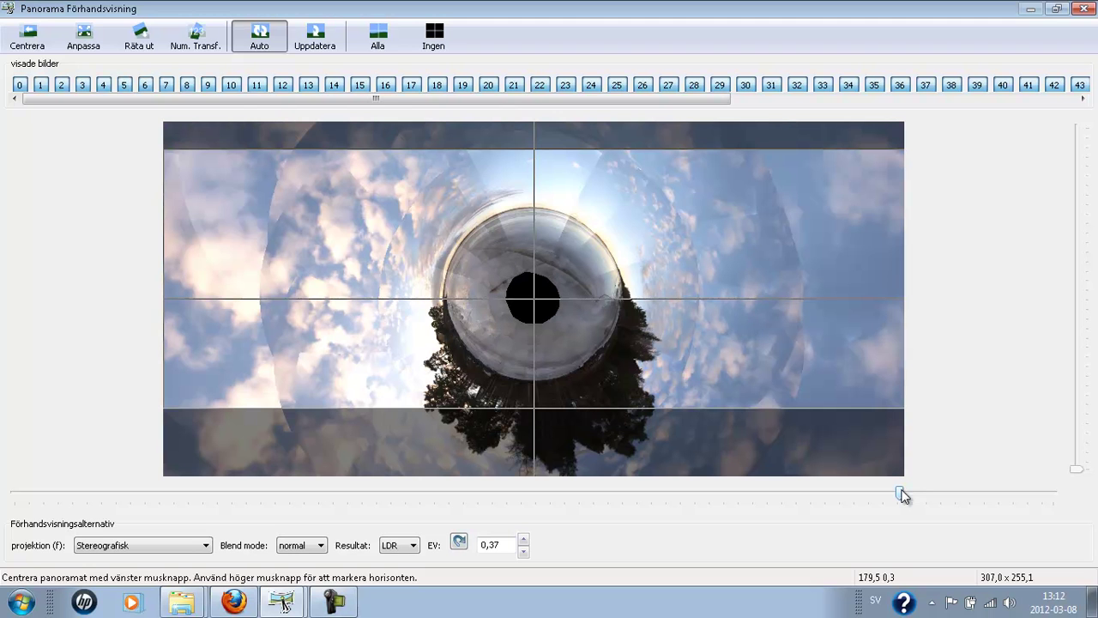
pyautogui.moveTo(904, 494); pyautogui.dragTo(973, 493)
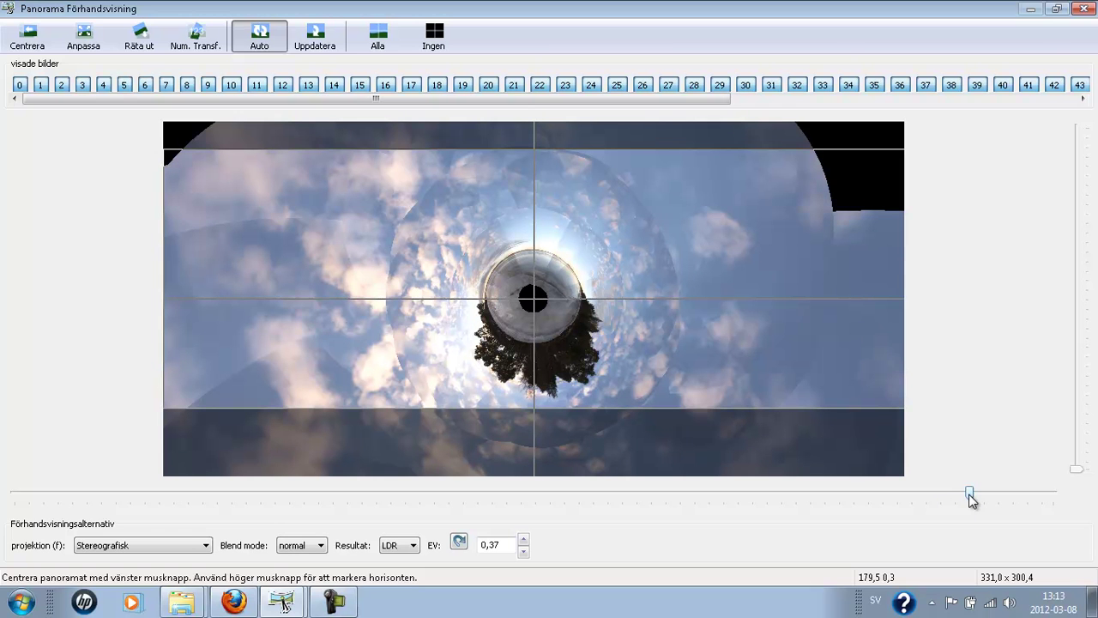
pyautogui.moveTo(970, 495); pyautogui.dragTo(955, 496)
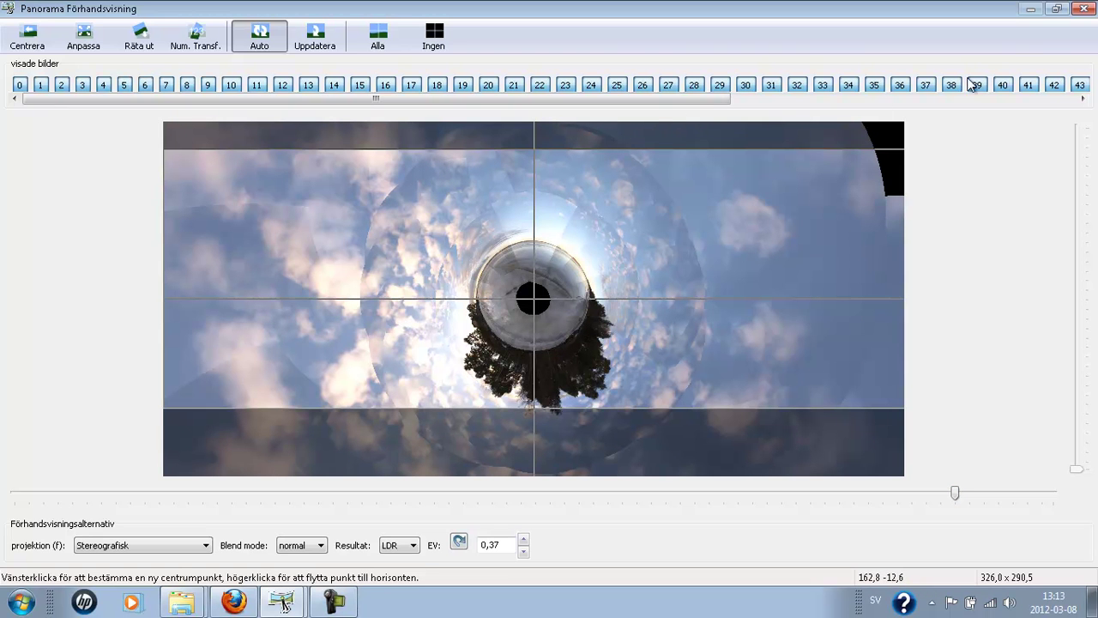
# Move the crop down to 30, 1524, 14860, 6701 in the fast preview, then close it.
pyautogui.click(1086, 12)
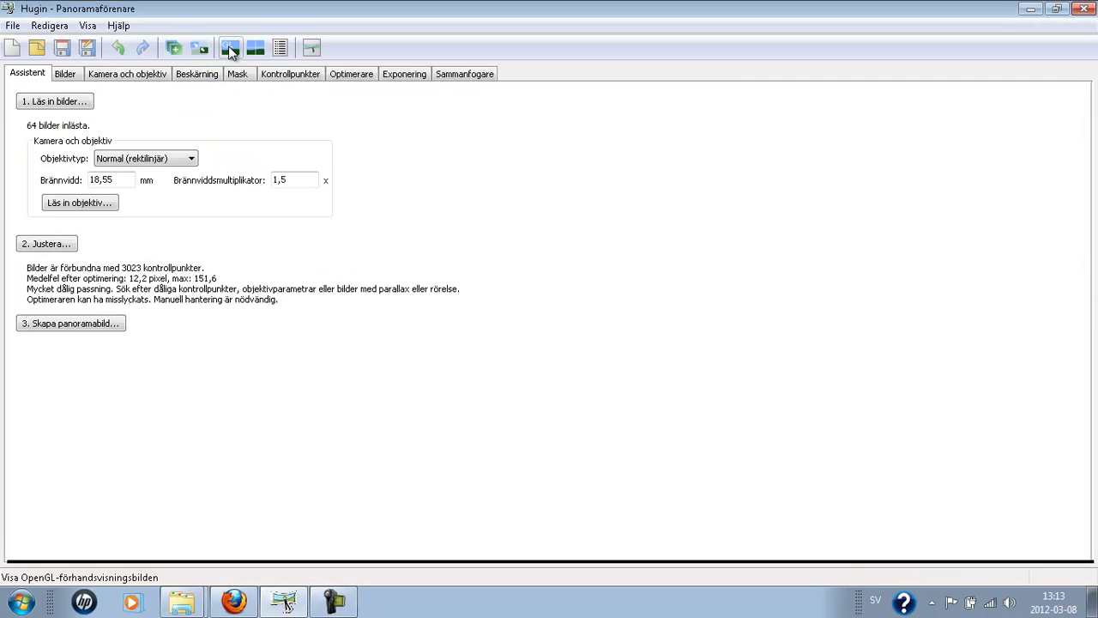
pyautogui.click(230, 49)
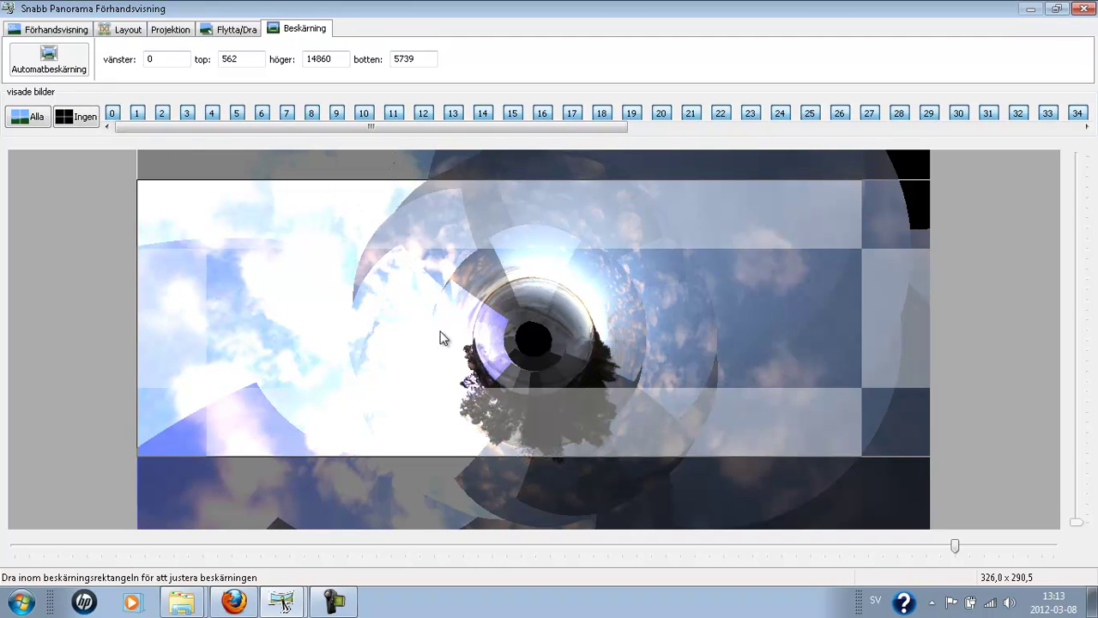
pyautogui.moveTo(438, 347); pyautogui.dragTo(438, 397)
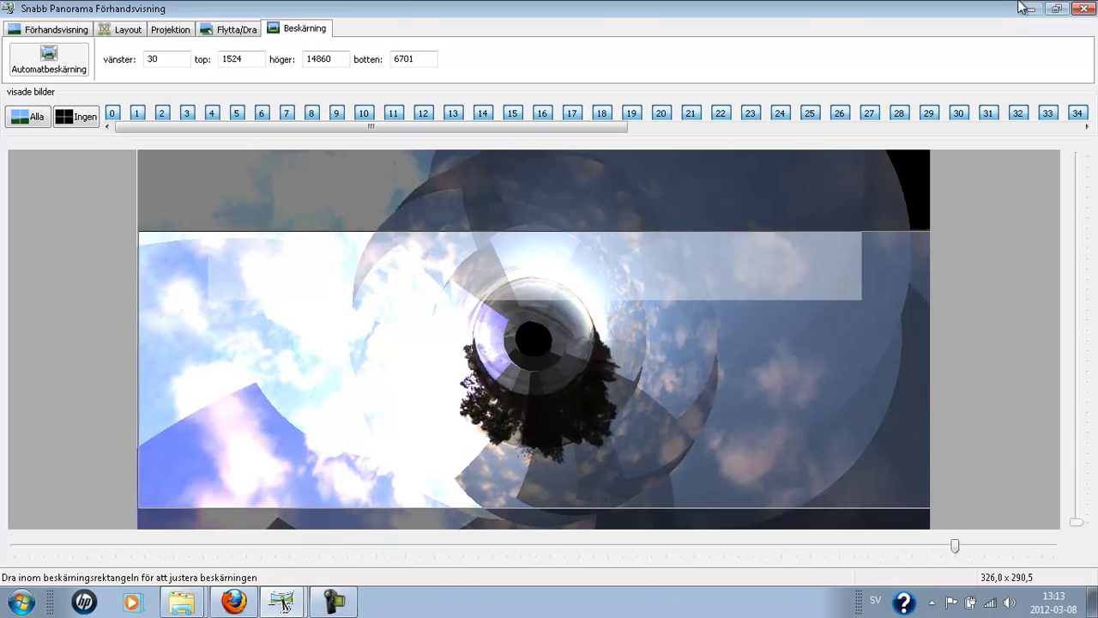
pyautogui.click(1084, 9)
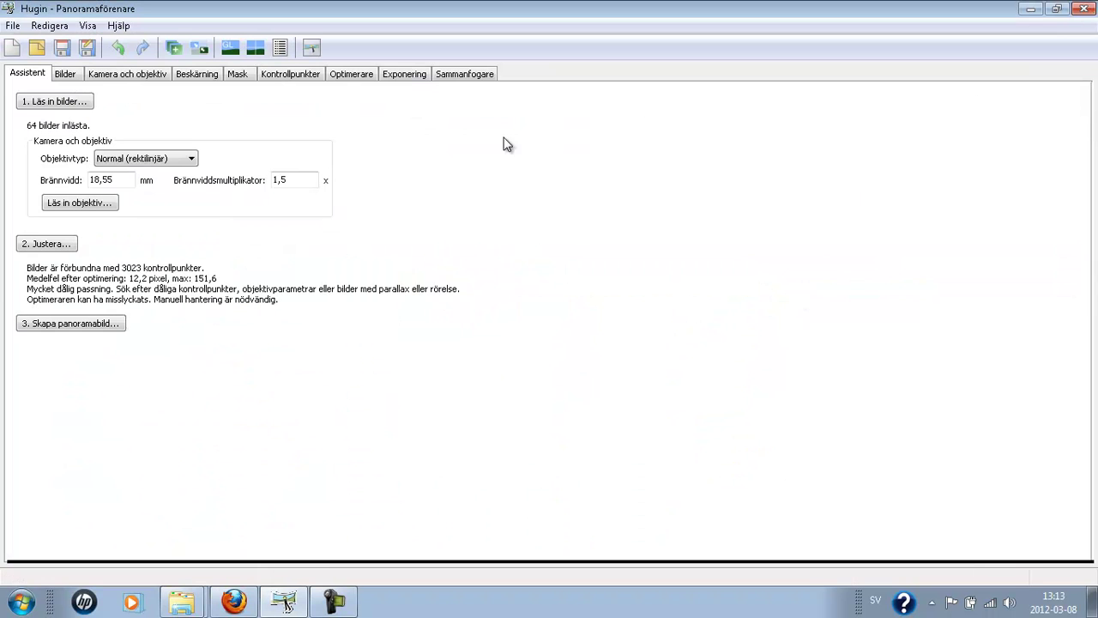
# Set the stitcher canvas to 4000 × 4000 pixels with JPEG output.
pyautogui.click(471, 77)
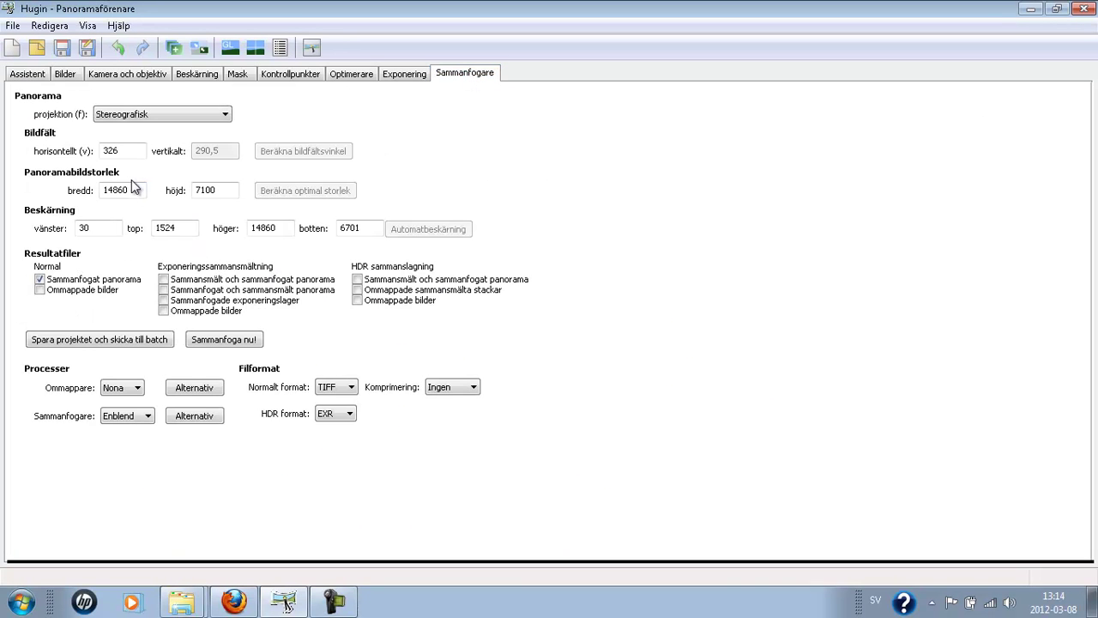
pyautogui.moveTo(133, 188); pyautogui.dragTo(50, 199)
pyautogui.write('4000')
pyautogui.press('Tab')
pyautogui.write('4')
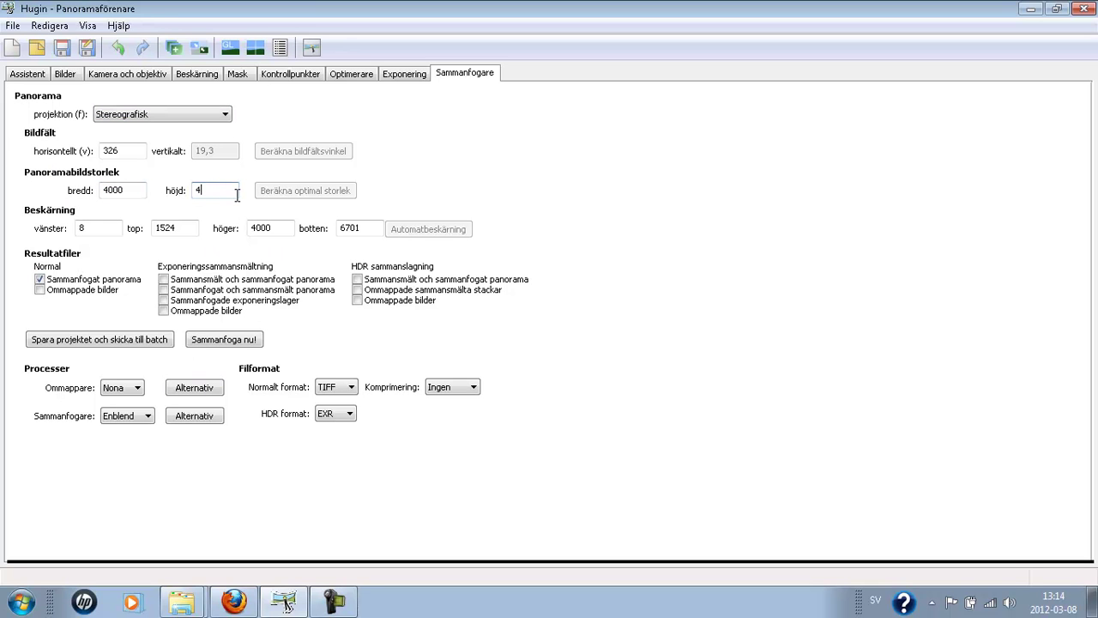
pyautogui.write('000')
pyautogui.click(352, 391)
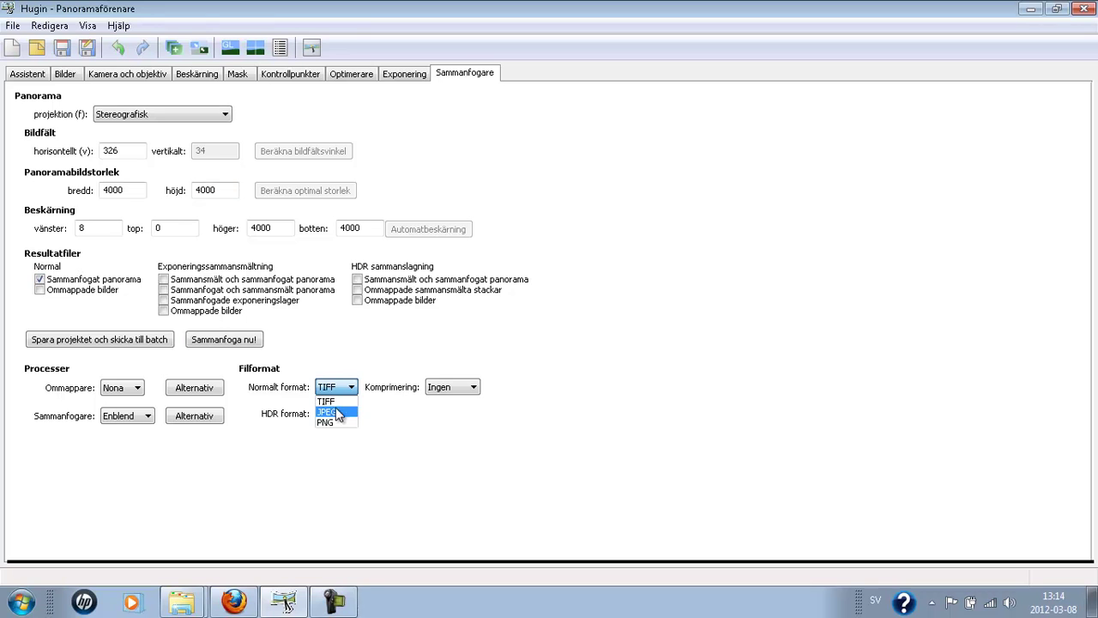
pyautogui.click(335, 413)
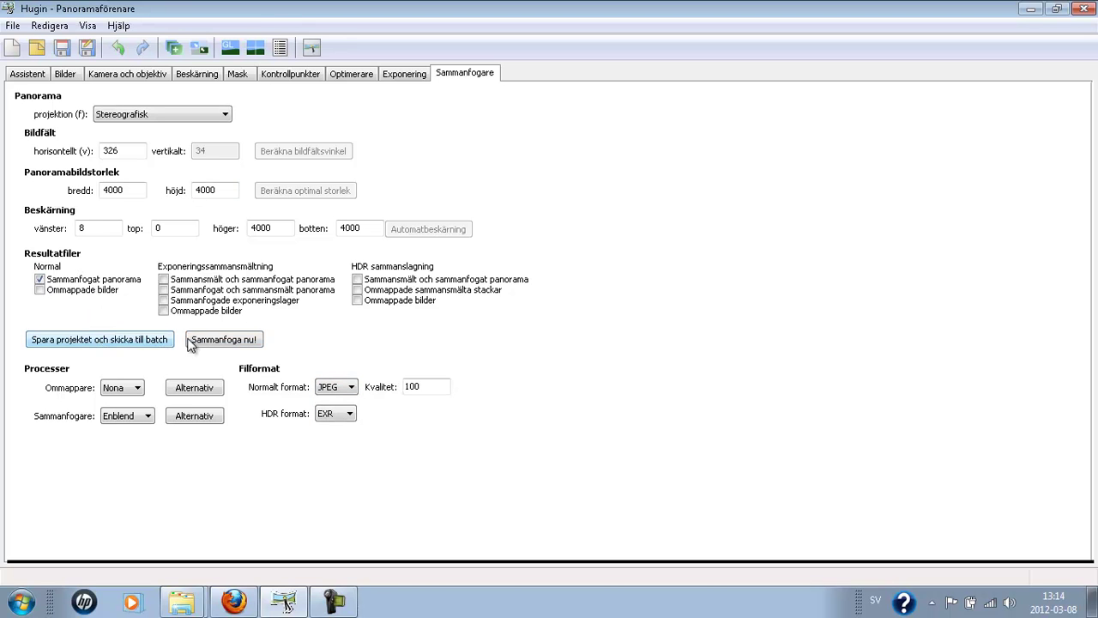
# Stitch the panorama, saving it as 'little planet' in Desktop > Panorama 360.
pyautogui.click(222, 339)
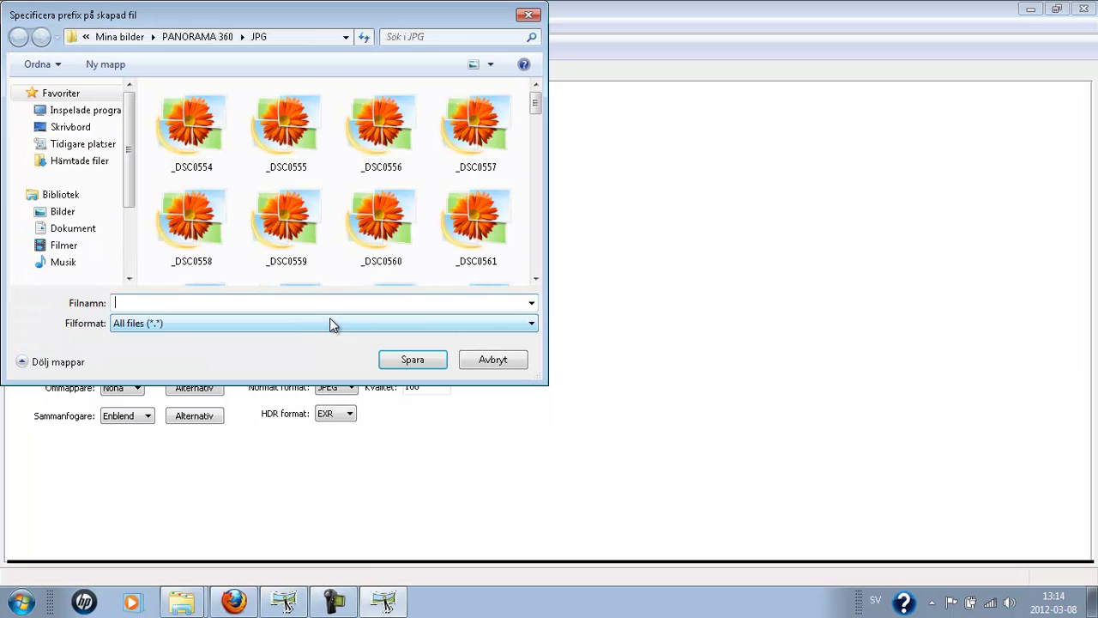
pyautogui.click(72, 128)
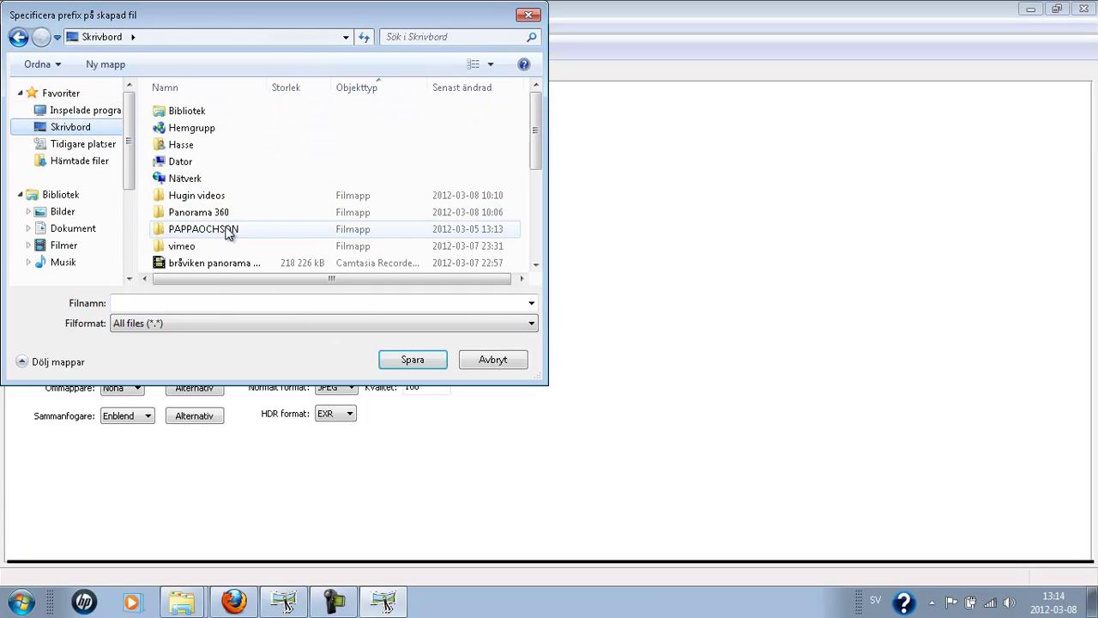
pyautogui.doubleClick(206, 214)
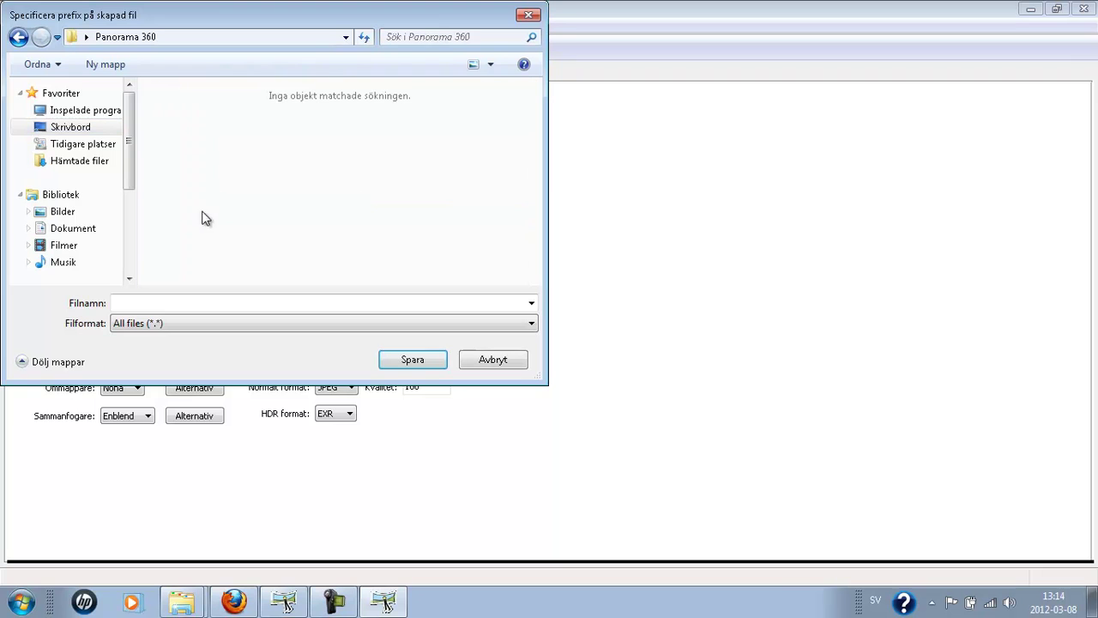
pyautogui.click(172, 306)
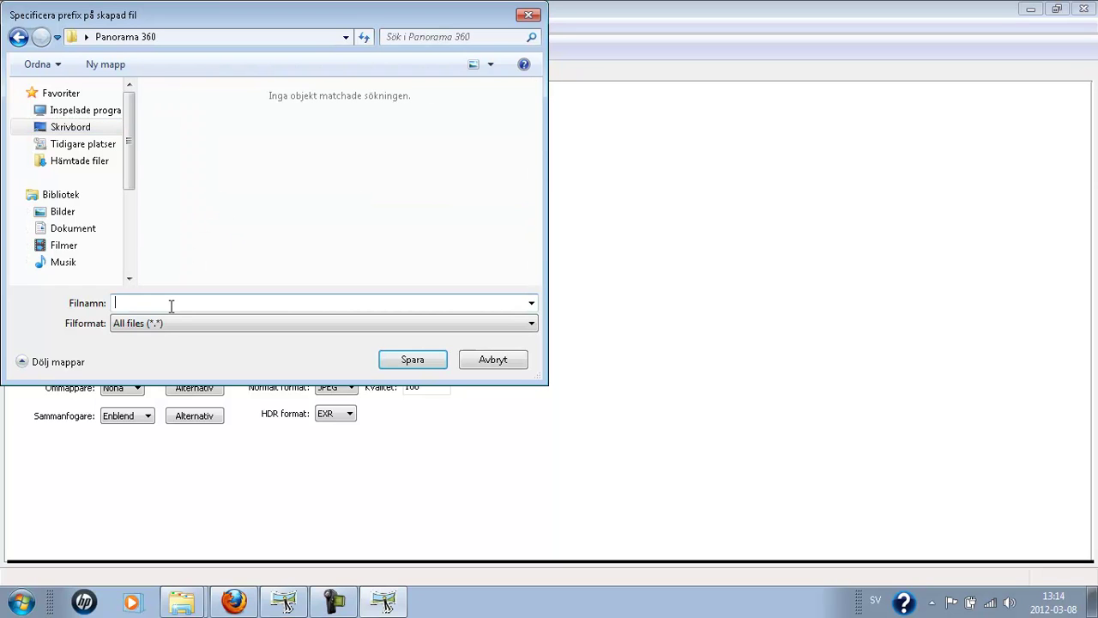
pyautogui.write('lilltle planet')
pyautogui.press('BackSpace')
pyautogui.press('BackSpace')
pyautogui.press('BackSpace')
pyautogui.press('BackSpace')
pyautogui.write('tt')
pyautogui.click(418, 360)
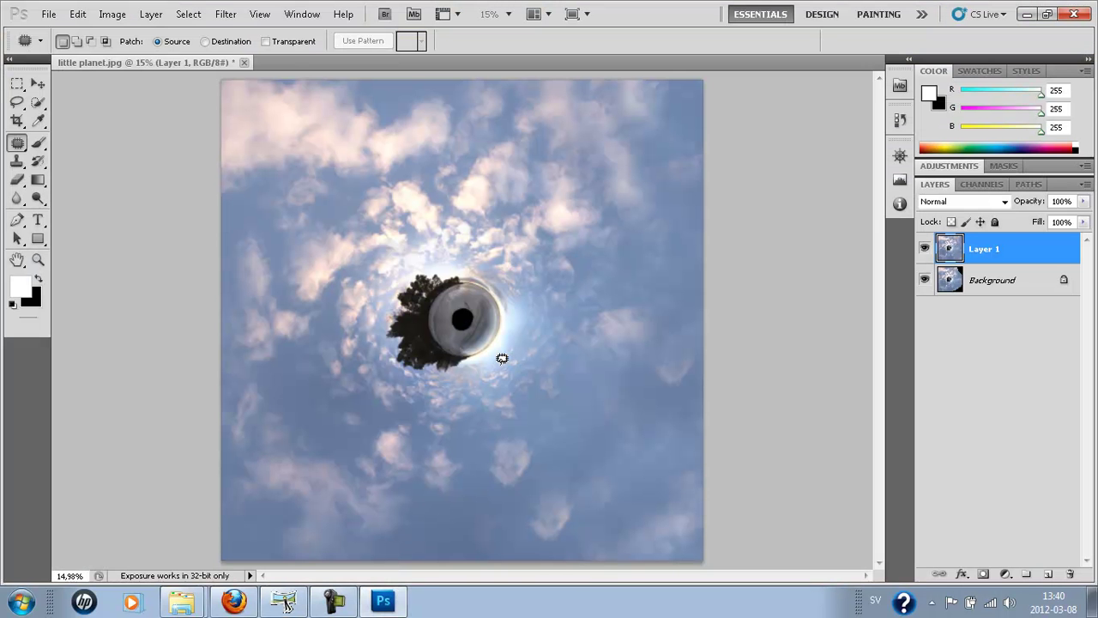
# With the Patch Tool, outline the centre hole and drag it onto nearby clean ice.
pyautogui.hotkey('ctrl', '+')
pyautogui.hotkey('ctrl', '+')
pyautogui.hotkey('ctrl', '+')
pyautogui.hotkey('ctrl', '+')
pyautogui.hotkey('ctrl', '+')
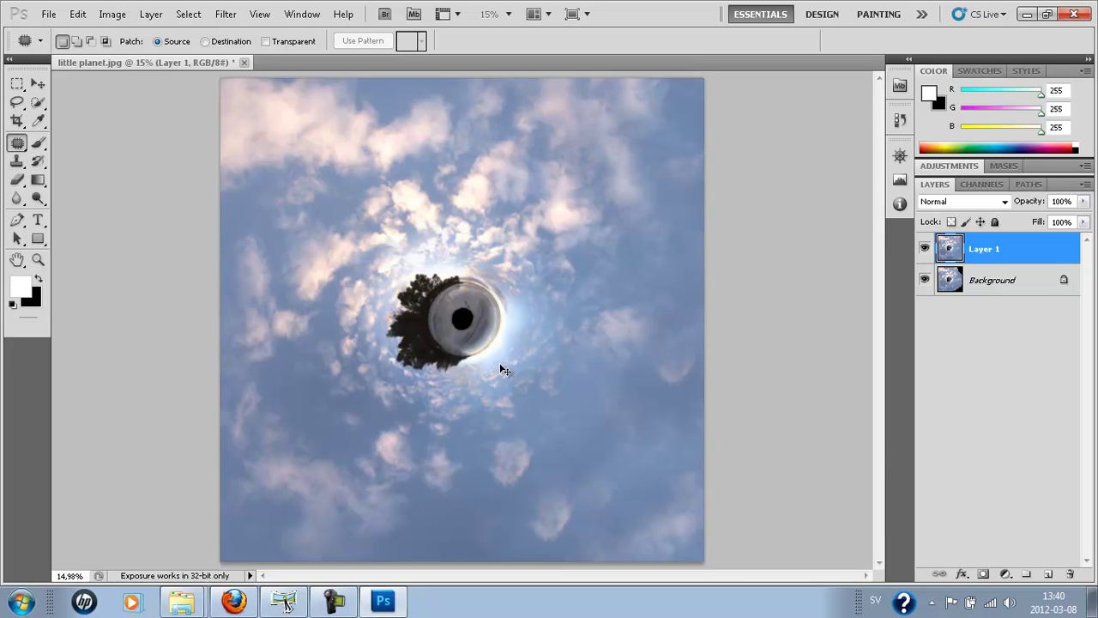
pyautogui.hotkey('ctrl', '+')
pyautogui.hotkey('ctrl', '+')
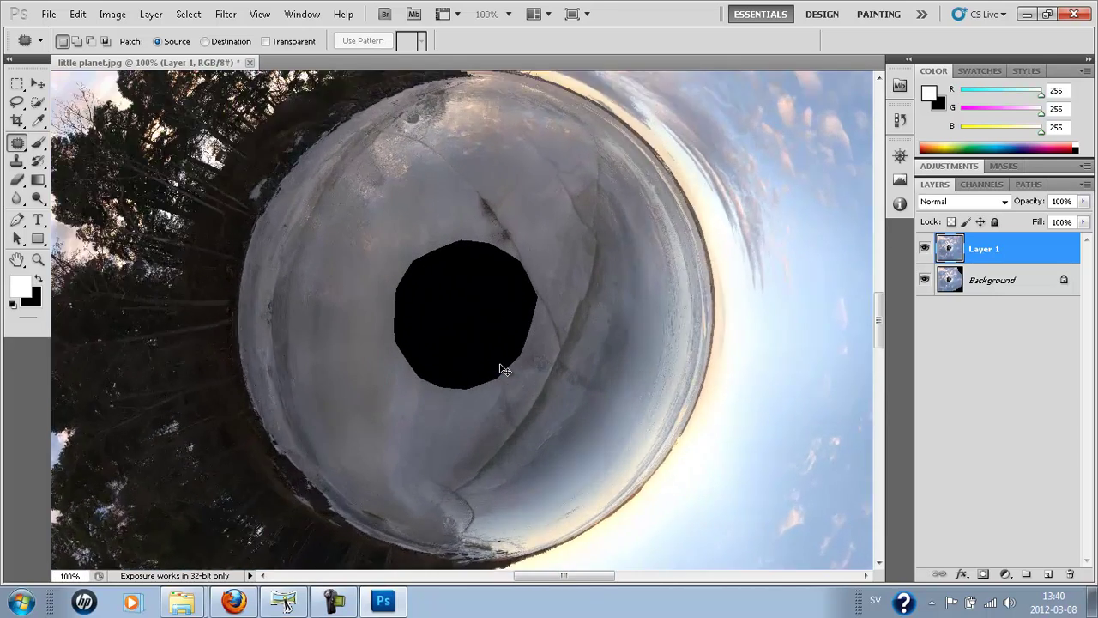
pyautogui.hotkey('ctrl', '-')
pyautogui.rightClick(25, 135)
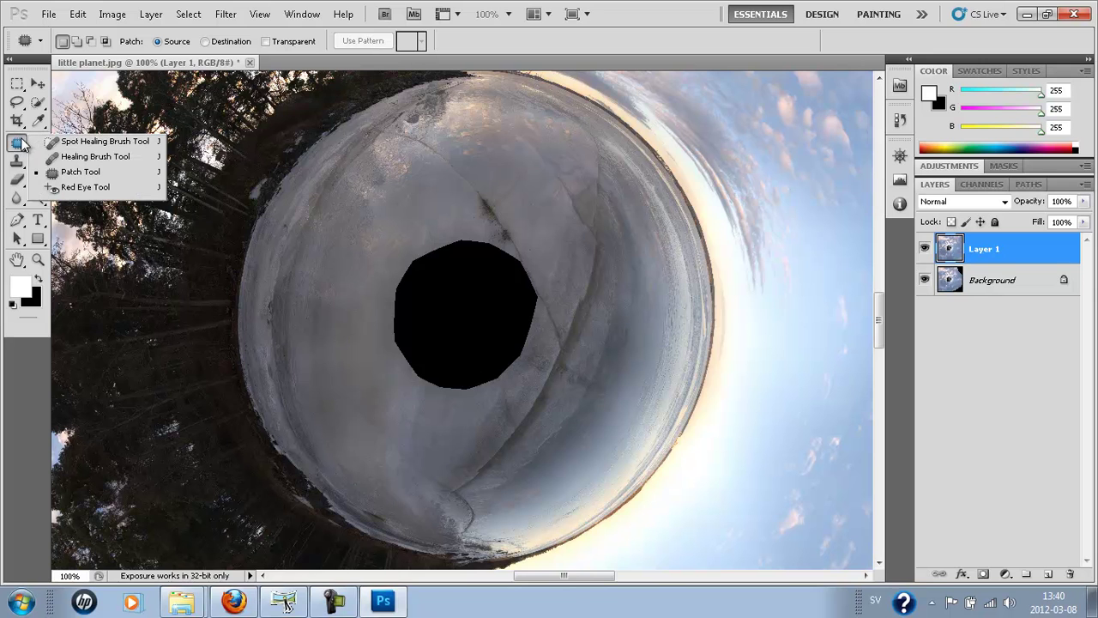
pyautogui.click(82, 172)
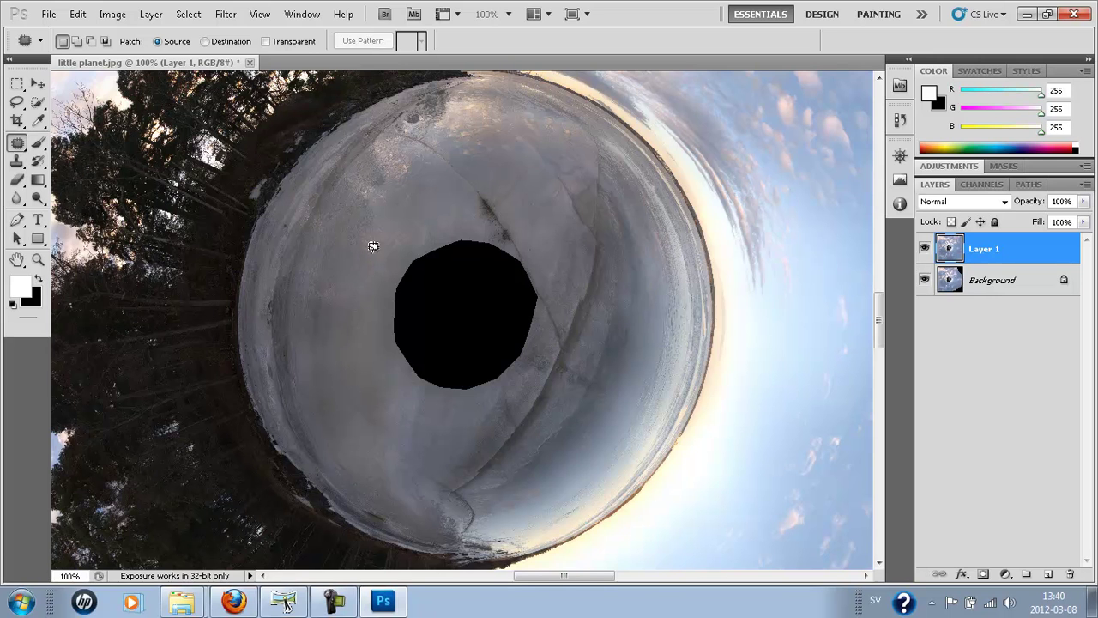
pyautogui.moveTo(395, 273)
pyautogui.mouseDown()
pyautogui.moveTo(391, 349)
pyautogui.moveTo(430, 387)
pyautogui.moveTo(486, 388)
pyautogui.moveTo(520, 365)
pyautogui.moveTo(541, 300)
pyautogui.moveTo(525, 255)
pyautogui.moveTo(501, 237)
pyautogui.moveTo(452, 229)
pyautogui.moveTo(395, 272)
pyautogui.mouseUp()
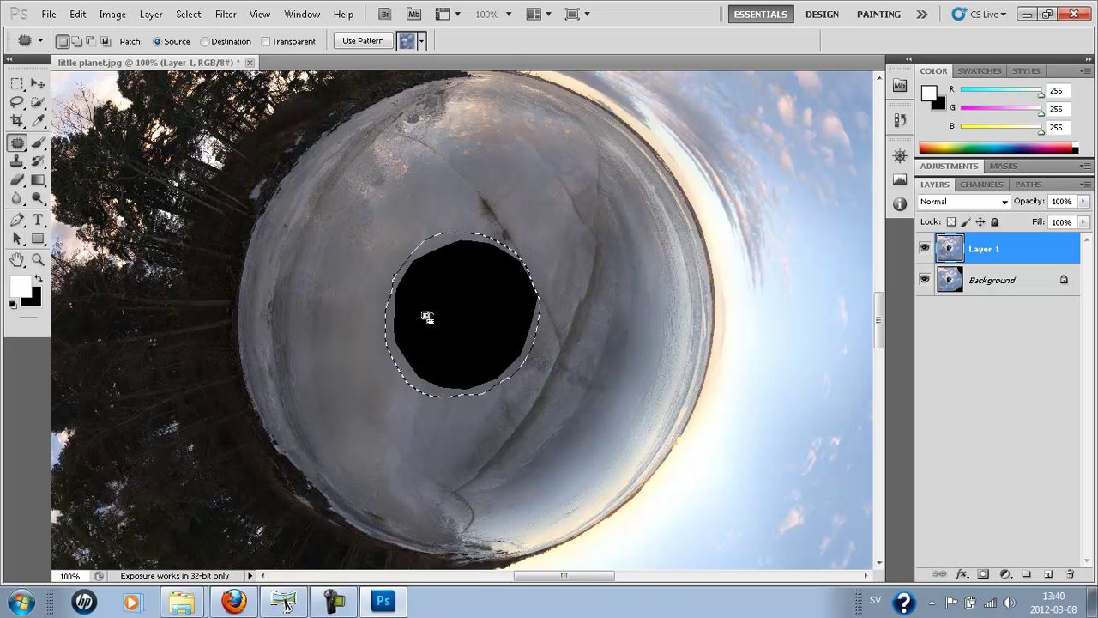
pyautogui.moveTo(429, 314); pyautogui.dragTo(298, 390)
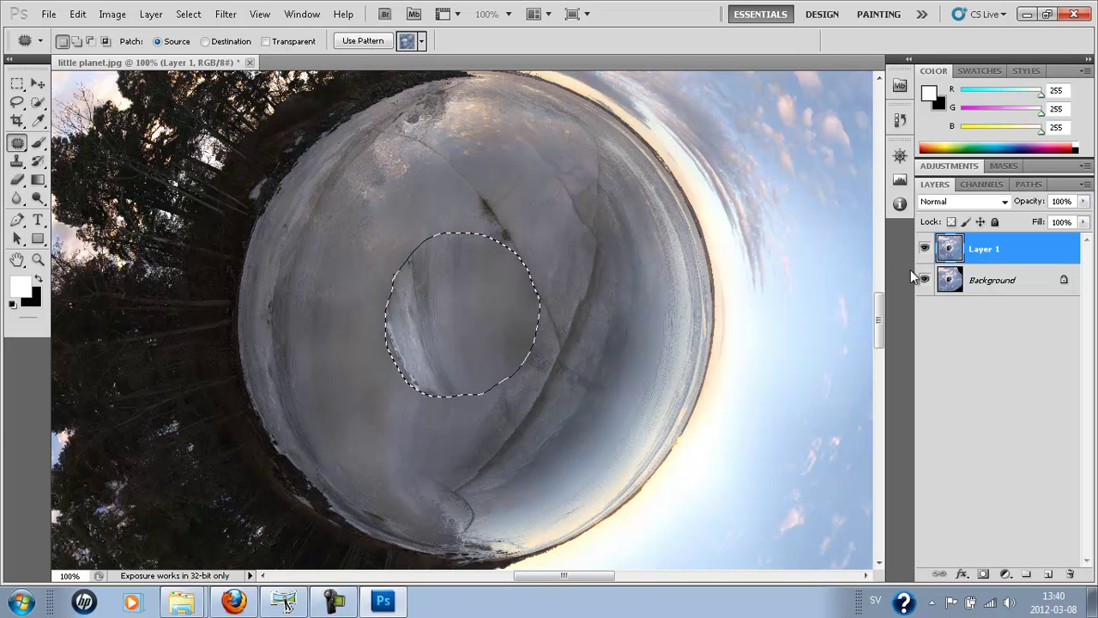
# Deselect, then patch the bright streak and another rough spot with clean ice.
pyautogui.hotkey('ctrl', 'd')
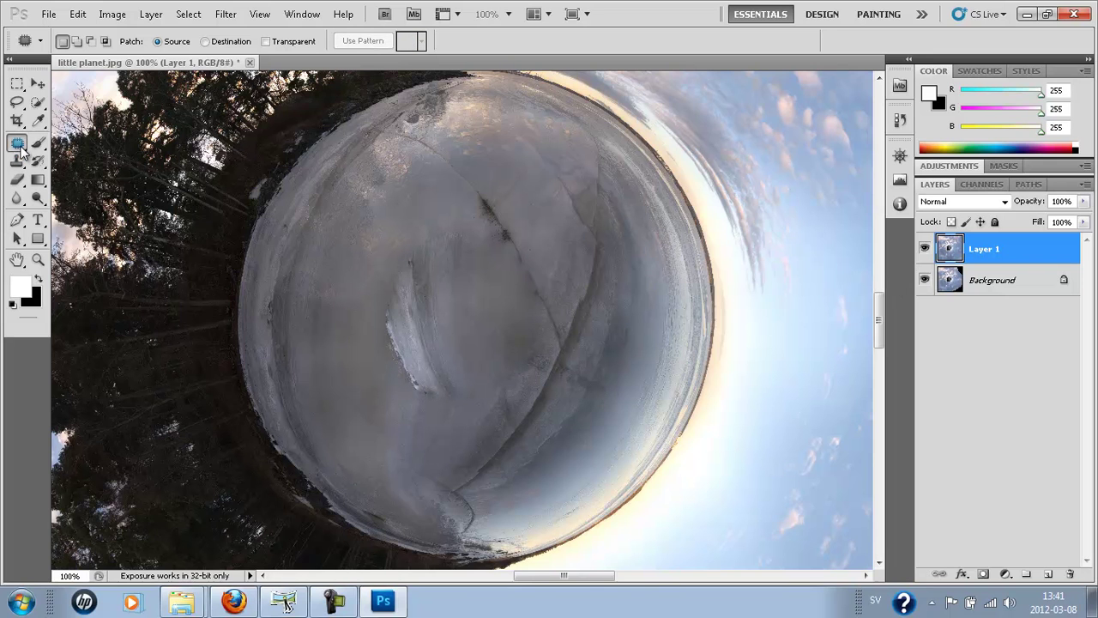
pyautogui.moveTo(373, 301)
pyautogui.mouseDown()
pyautogui.moveTo(421, 402)
pyautogui.moveTo(449, 408)
pyautogui.moveTo(467, 392)
pyautogui.moveTo(461, 346)
pyautogui.moveTo(427, 245)
pyautogui.moveTo(407, 242)
pyautogui.moveTo(377, 278)
pyautogui.moveTo(379, 318)
pyautogui.moveTo(377, 292)
pyautogui.moveTo(319, 285)
pyautogui.mouseUp()
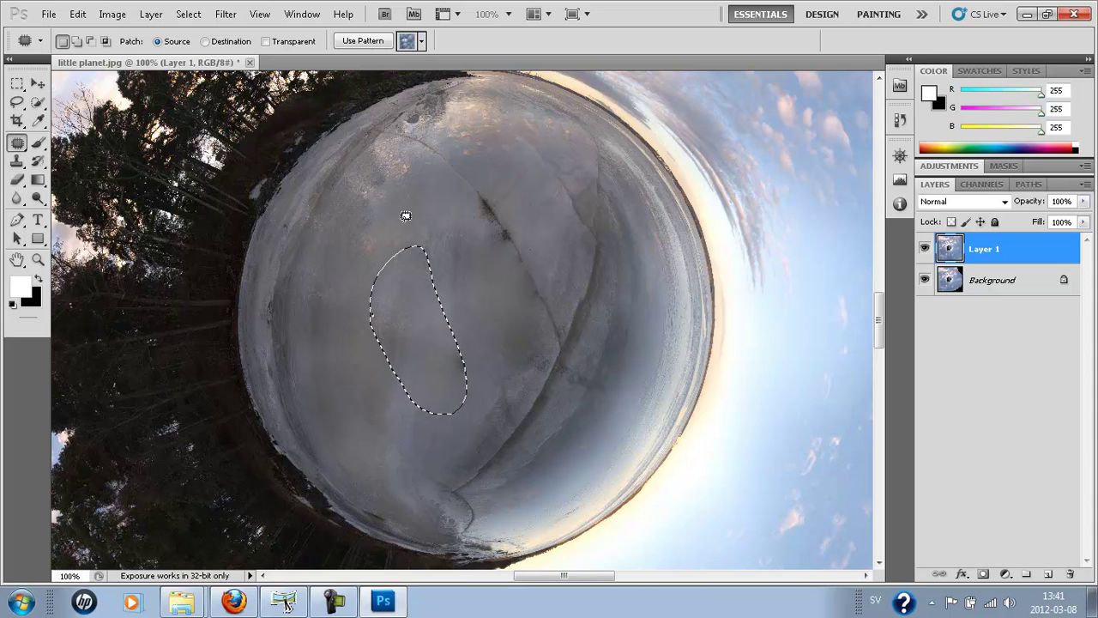
pyautogui.moveTo(383, 225)
pyautogui.mouseDown()
pyautogui.moveTo(429, 262)
pyautogui.moveTo(483, 220)
pyautogui.moveTo(421, 206)
pyautogui.moveTo(374, 225)
pyautogui.moveTo(459, 330)
pyautogui.moveTo(486, 386)
pyautogui.moveTo(439, 331)
pyautogui.moveTo(449, 410)
pyautogui.moveTo(421, 420)
pyautogui.moveTo(441, 437)
pyautogui.moveTo(478, 372)
pyautogui.mouseUp()
pyautogui.click(483, 360)
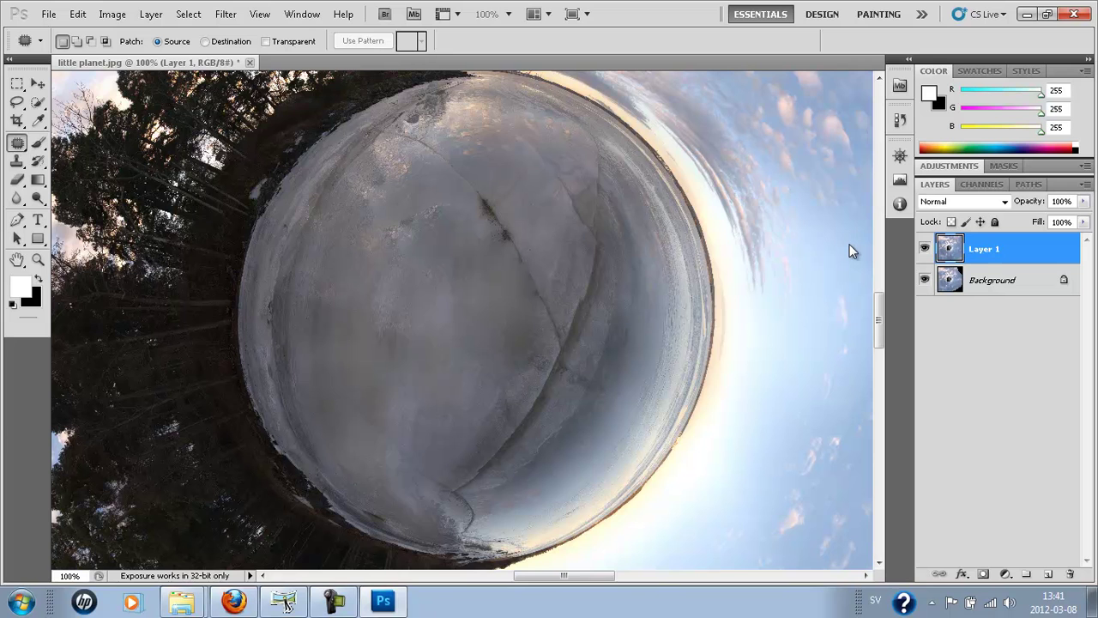
pyautogui.hotkey('ctrl', '-')
pyautogui.hotkey('ctrl', '-')
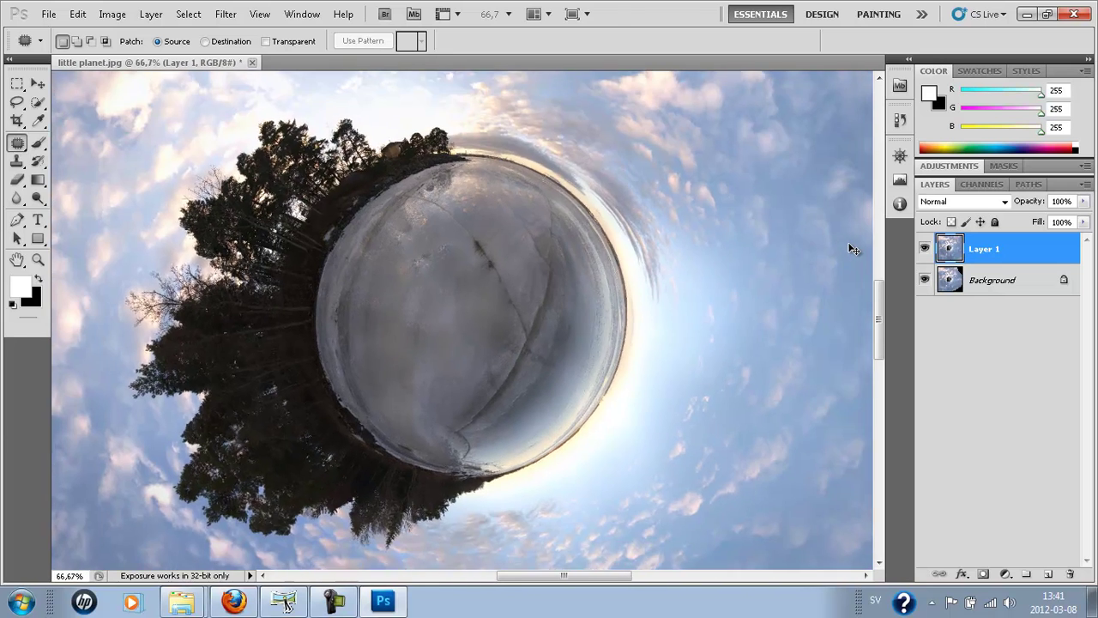
pyautogui.hotkey('ctrl', '-')
pyautogui.hotkey('ctrl', '-')
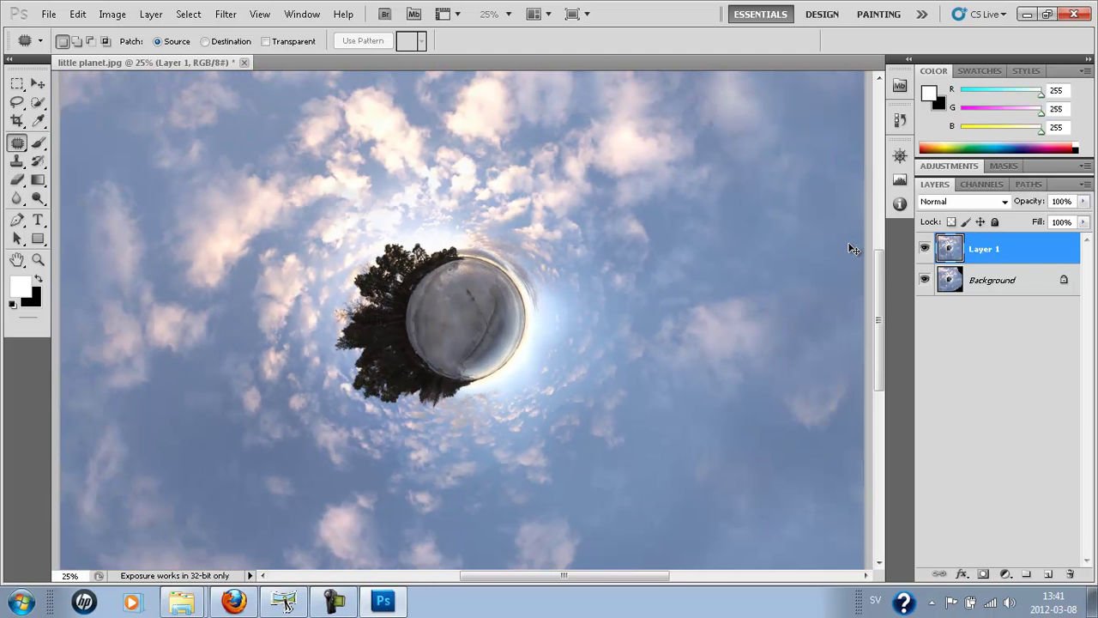
pyautogui.hotkey('ctrl', '+')
pyautogui.hotkey('ctrl', '+')
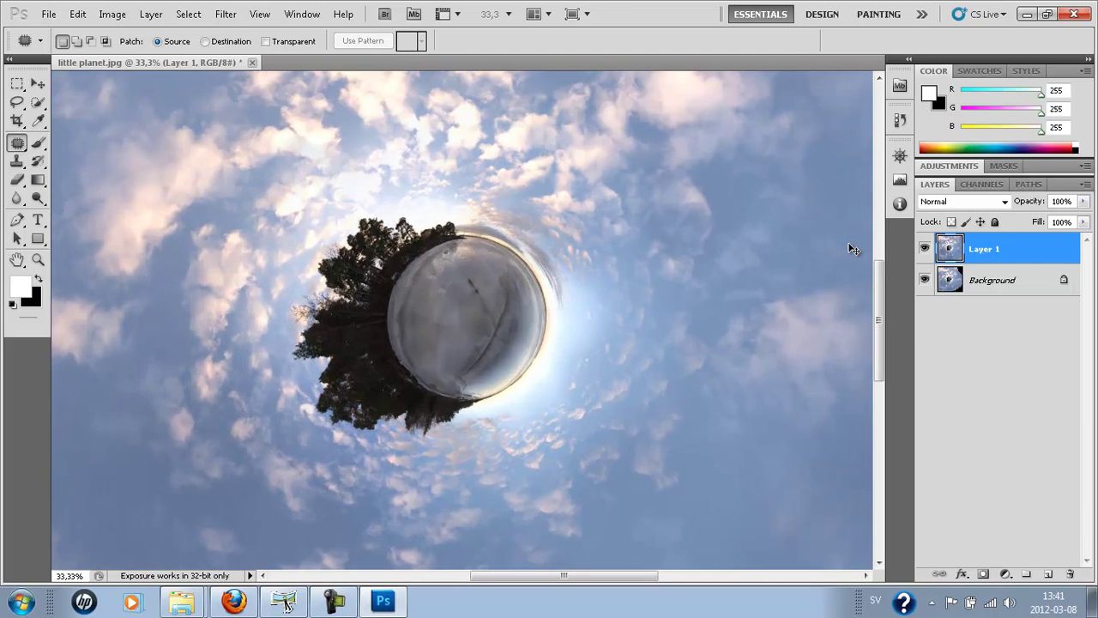